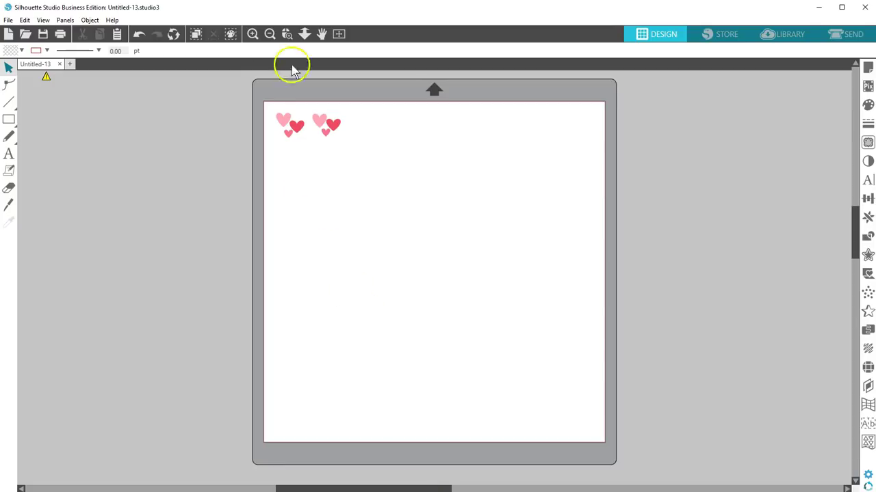
Step: Select and then deselect the heart groups, and switch to a new blank Untitled-14 document
left_click_drag(264, 96, 775, 408)
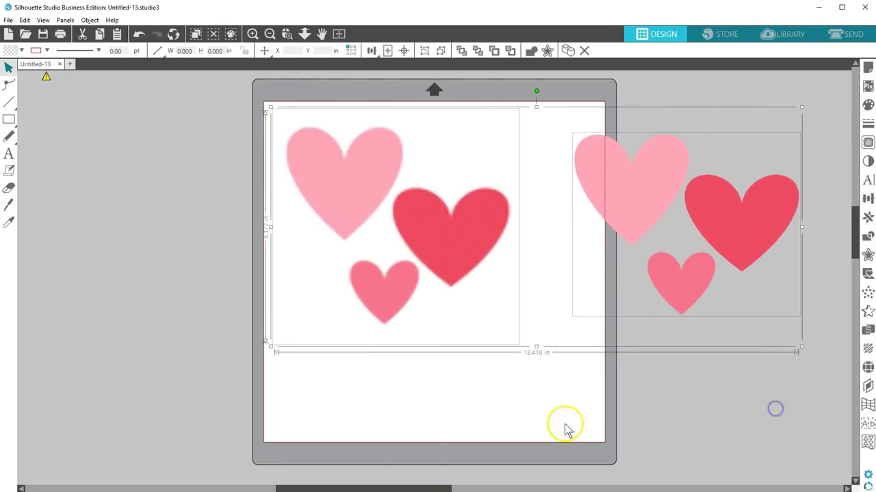
left_click_drag(391, 488, 433, 488)
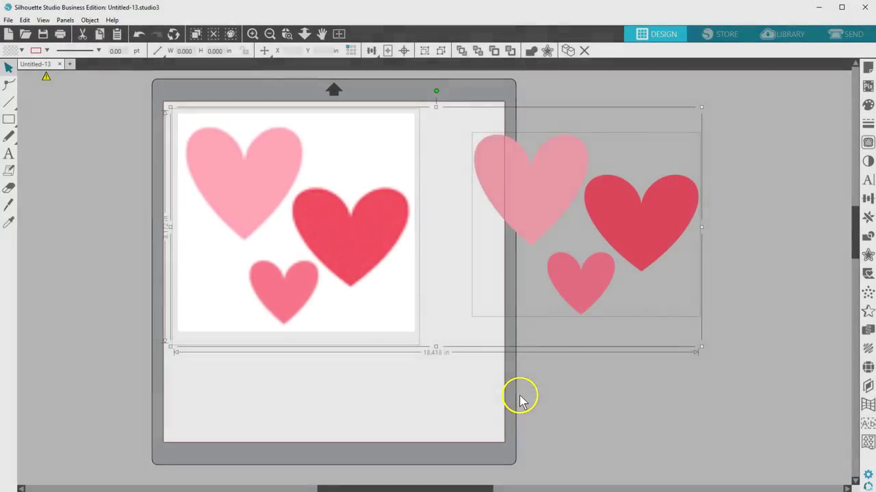
left_click(518, 396)
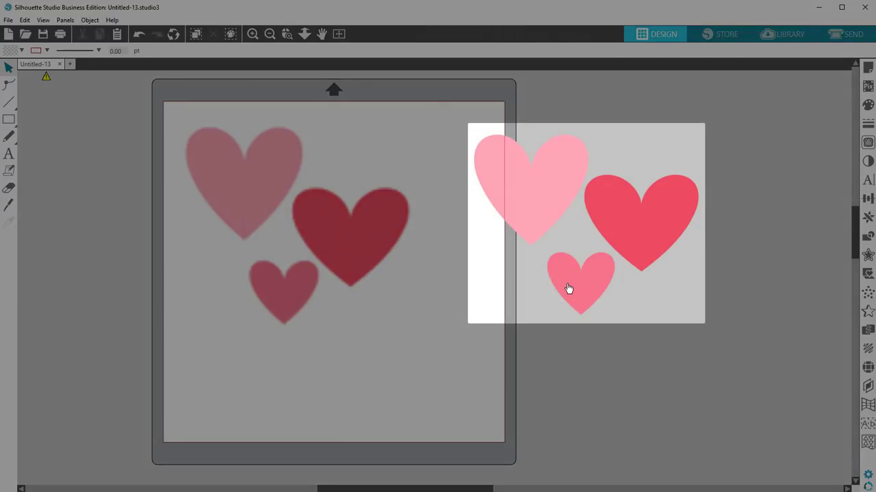
left_click(501, 376)
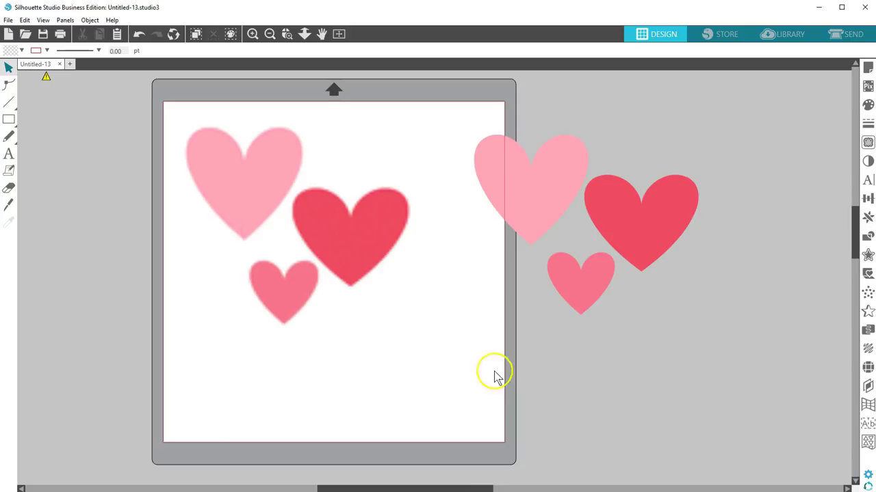
left_click(71, 64)
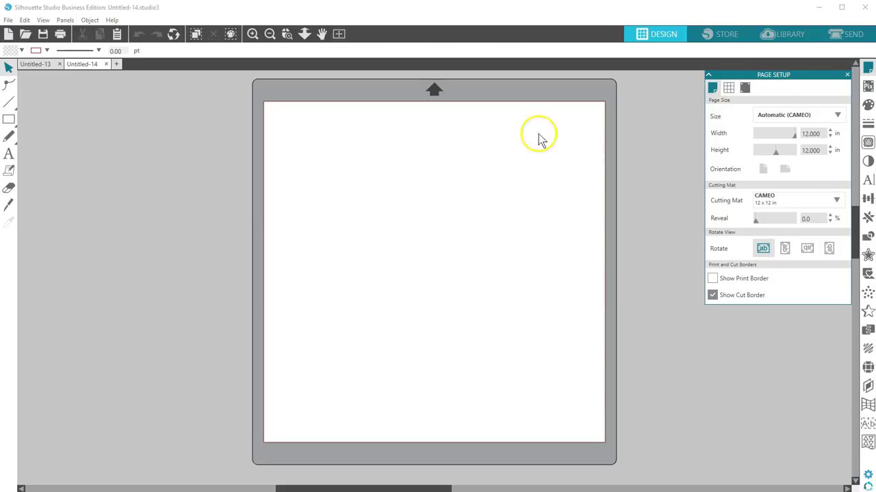
left_click(25, 33)
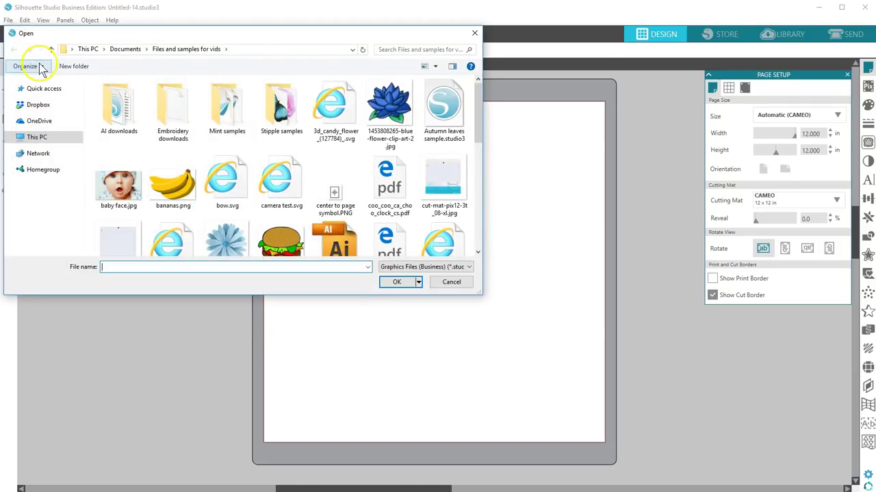
left_click(469, 268)
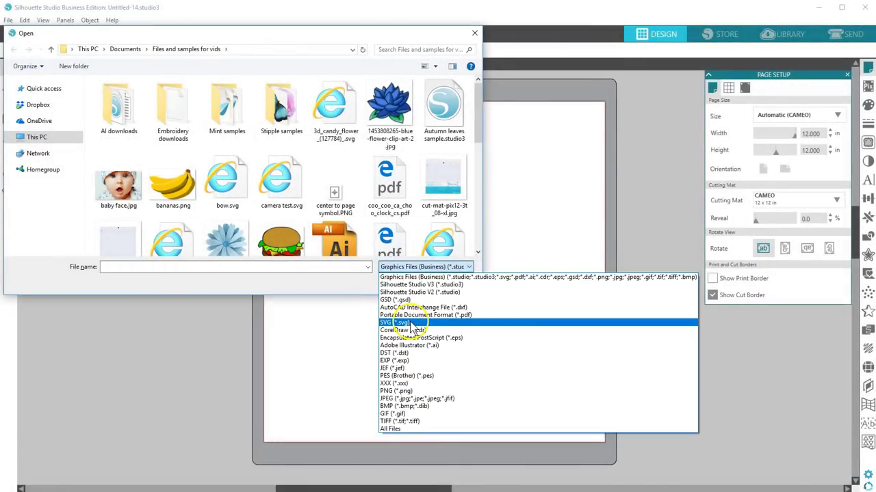
key("Escape")
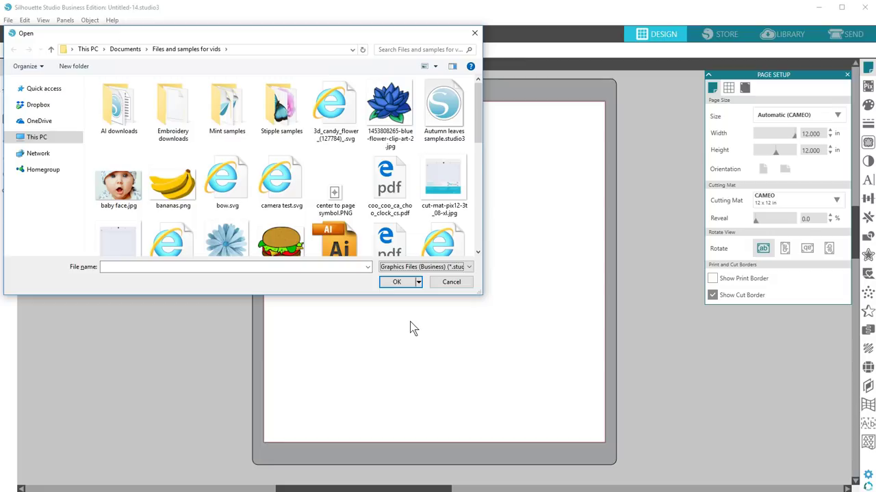
left_click(439, 284)
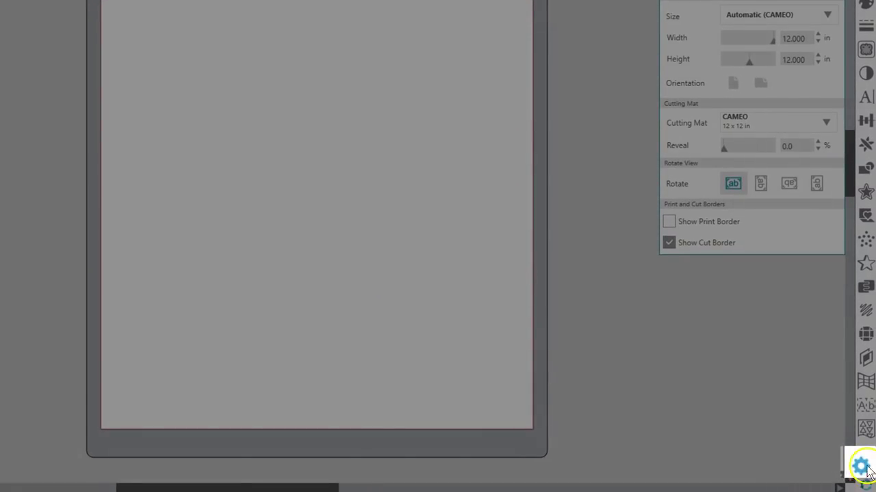
left_click(865, 468)
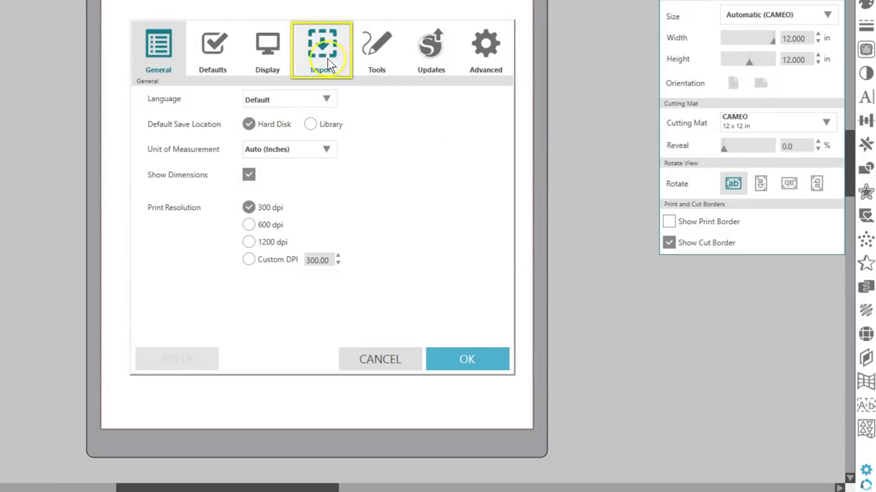
left_click(322, 54)
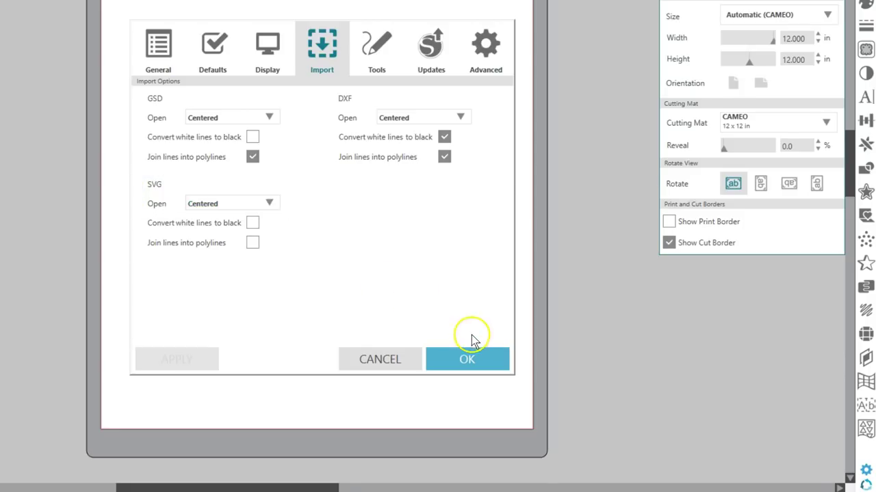
left_click(471, 357)
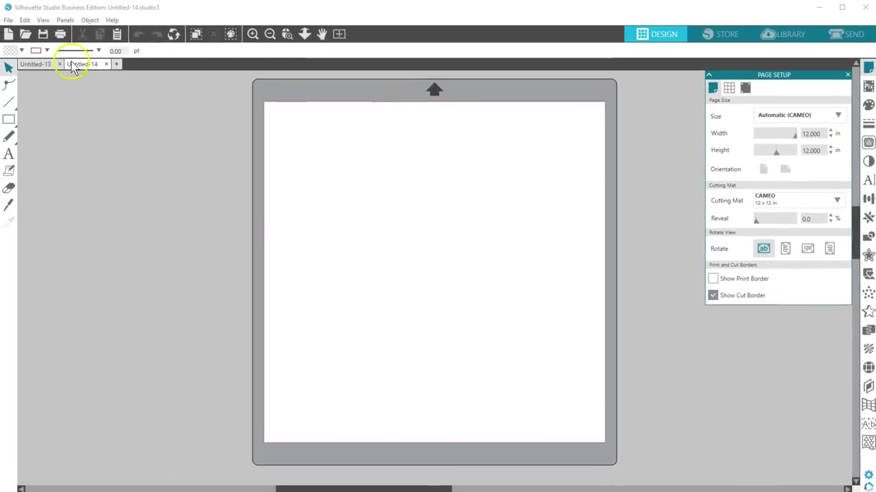
Step: Open bow.svg in a bow.studio3 tab and box-zoom around the three gray bow pieces
left_click(0, 18)
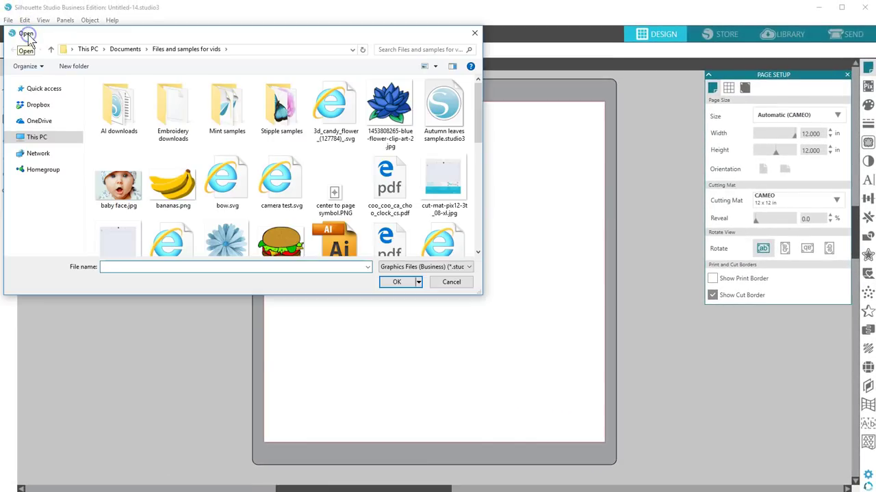
left_click(236, 190)
left_click(395, 282)
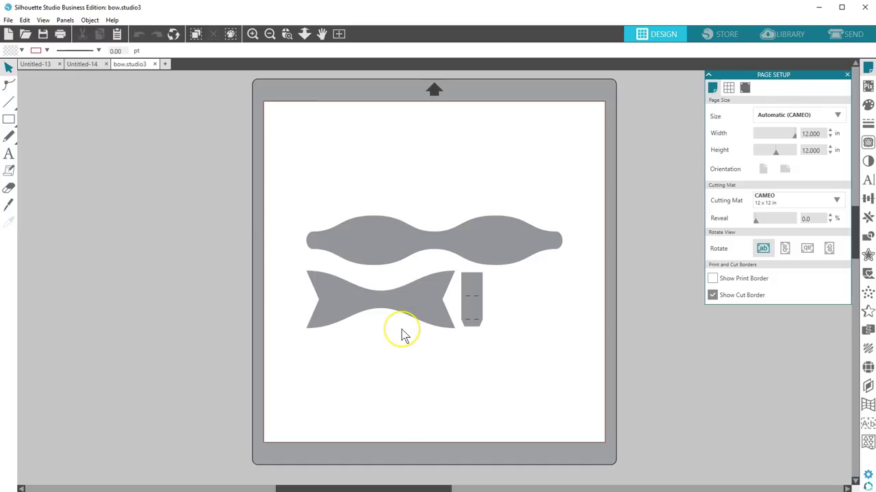
left_click(286, 33)
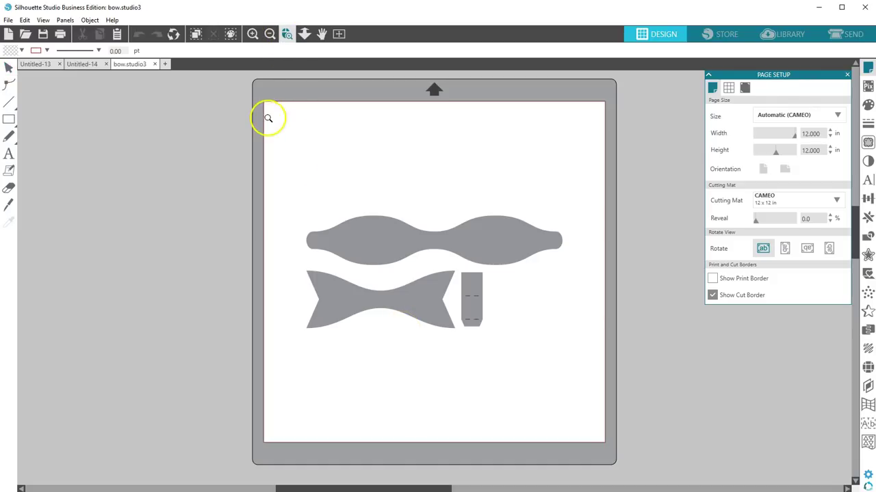
left_click_drag(267, 117, 585, 366)
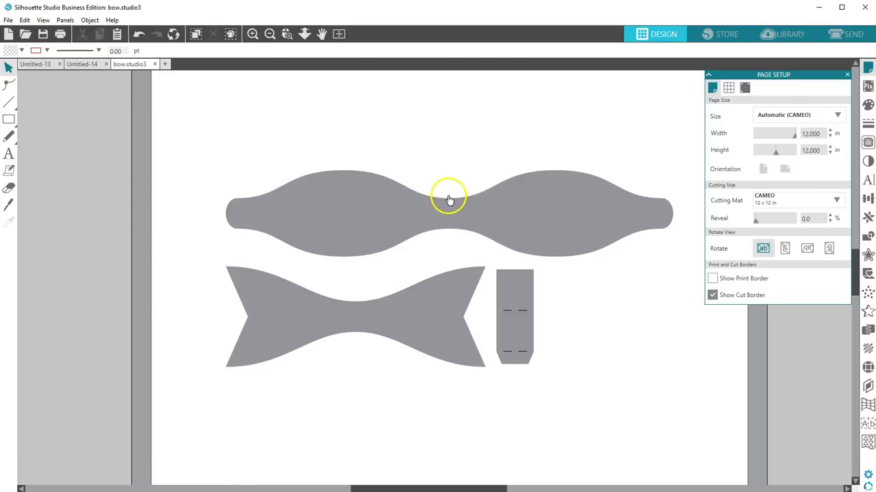
Step: Select the bow design and change its line width from 1.00 to 0.00 pt
left_click(447, 198)
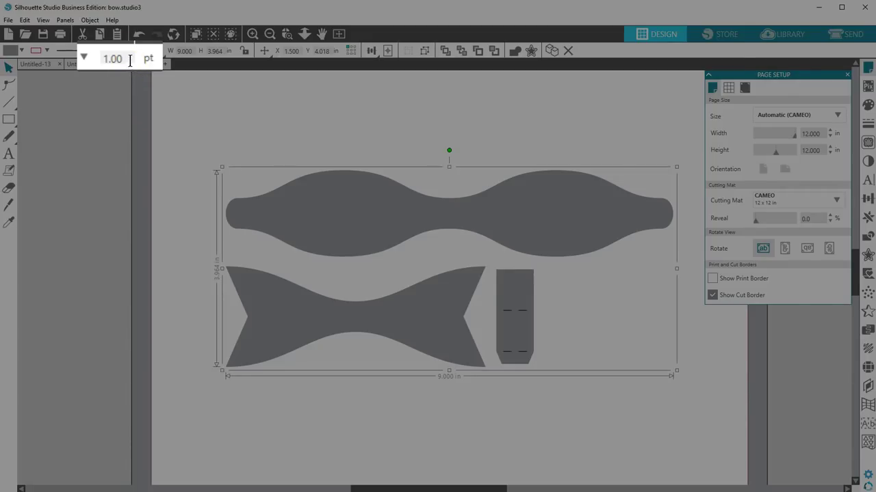
left_click_drag(141, 59, 98, 60)
type("0.00")
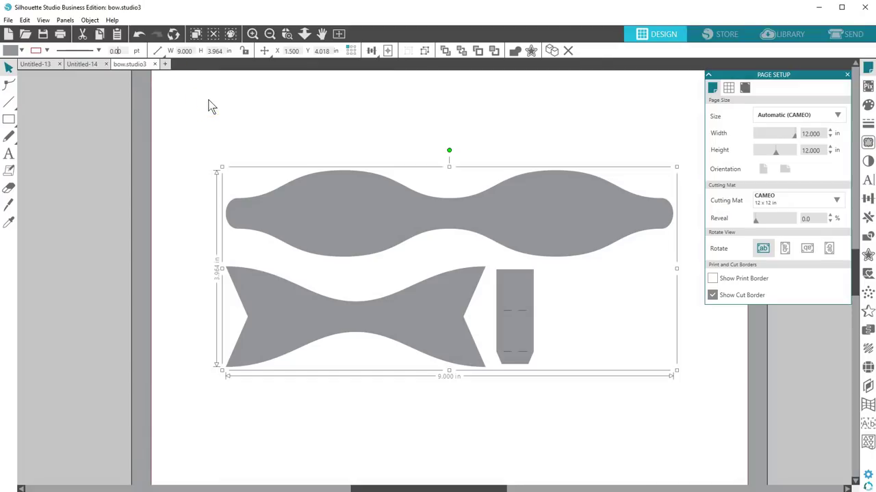
Step: Ungroup the bow design and release the top bow shape's compound path
left_click(422, 55)
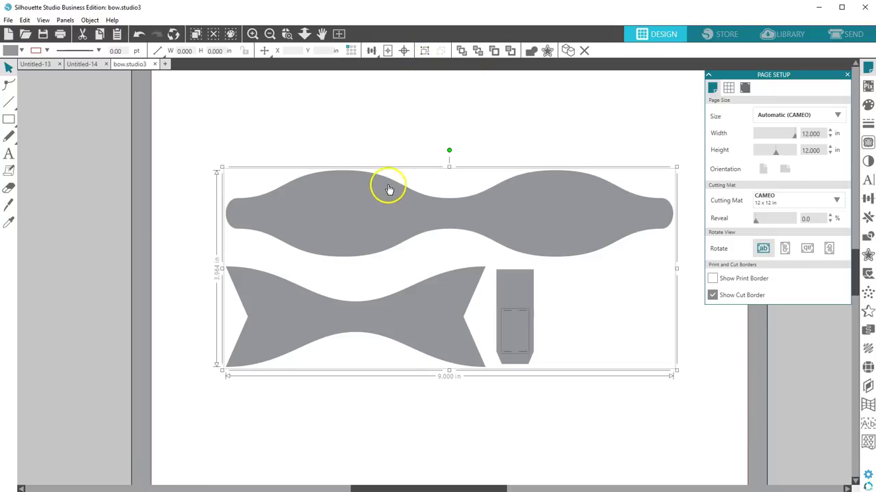
left_click(409, 139)
left_click(395, 193)
right_click(394, 192)
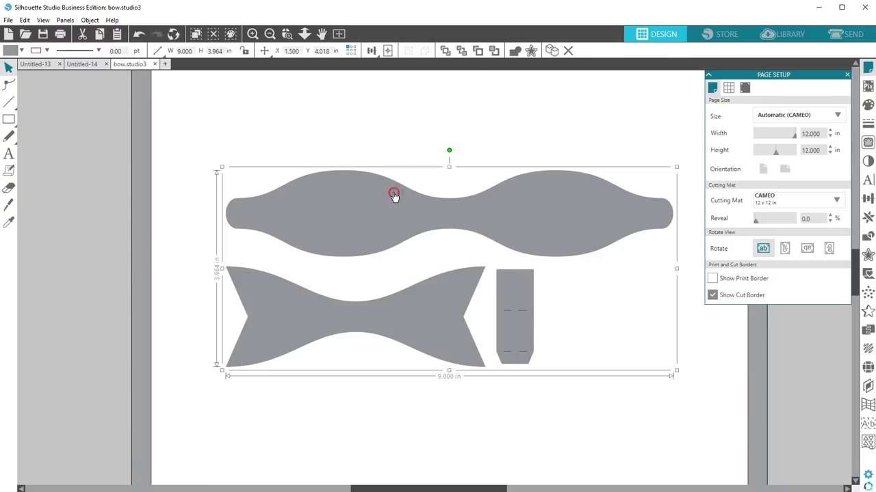
left_click(459, 385)
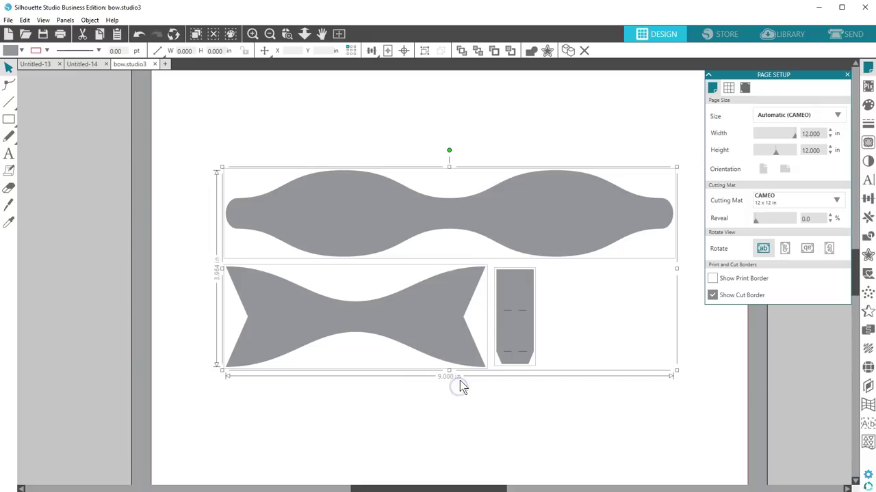
Step: Release the small rectangle's compound path, then select all the bow pieces
left_click(455, 137)
left_click(513, 353)
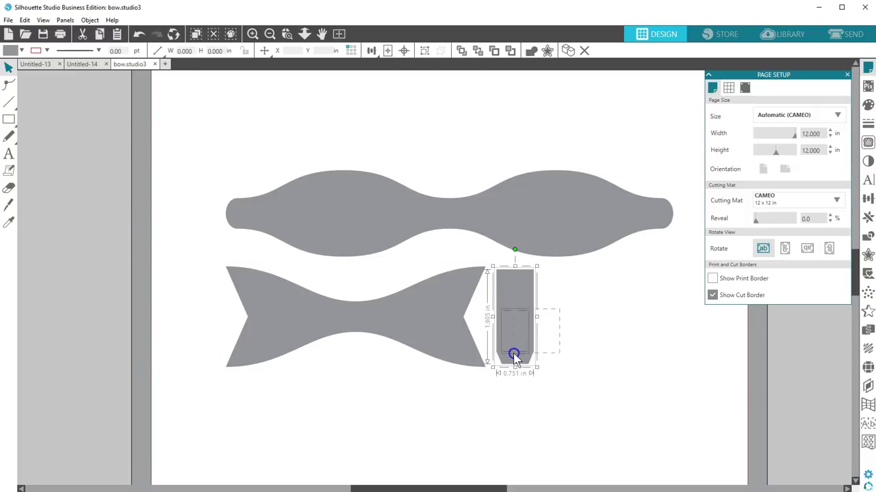
left_click(425, 50)
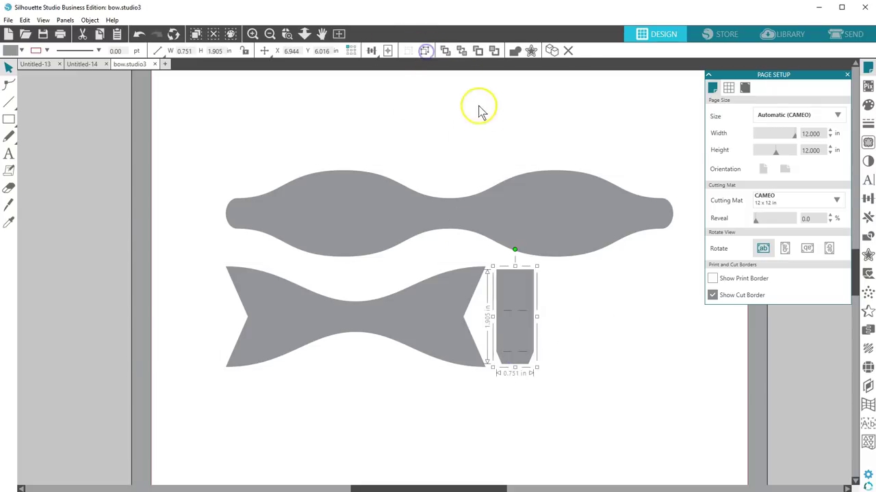
left_click_drag(212, 157, 576, 408)
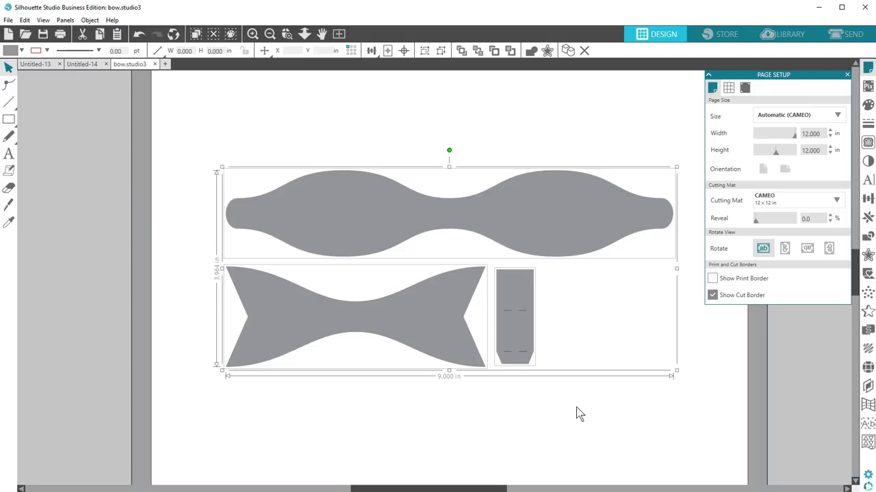
Step: Set all three bow pieces to Cut under Tool 1 in the Send panel
left_click(853, 36)
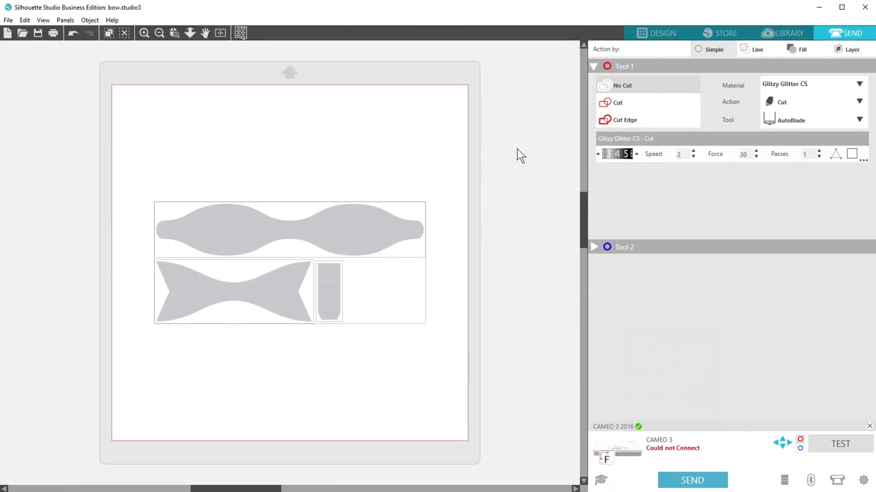
left_click(615, 103)
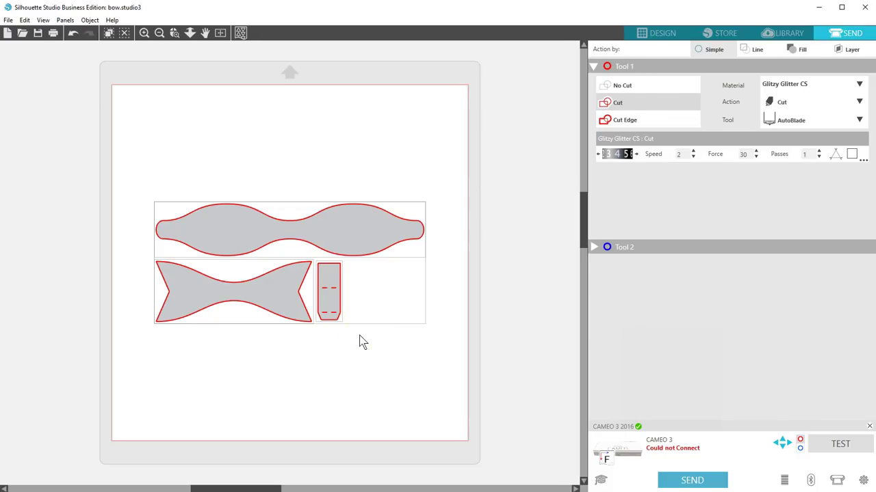
Step: In the Design Store cart, tick Include SVG for the Made with Love arrow quote design
left_click(647, 33)
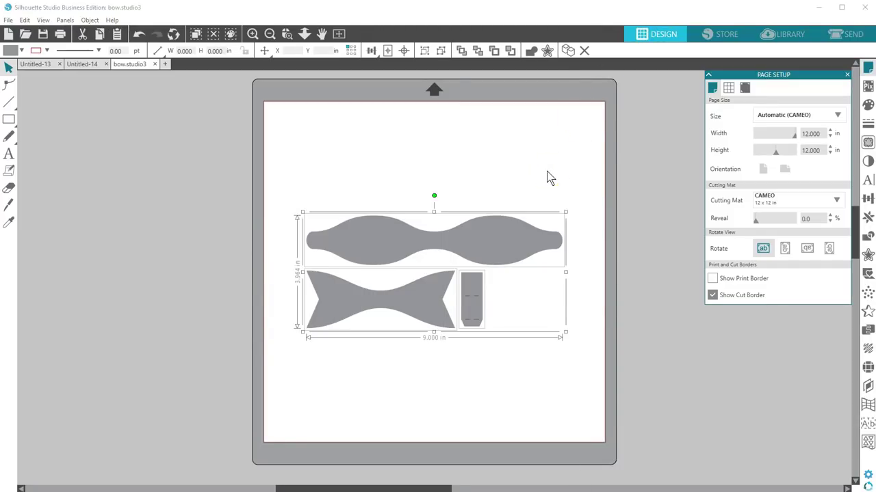
left_click(716, 36)
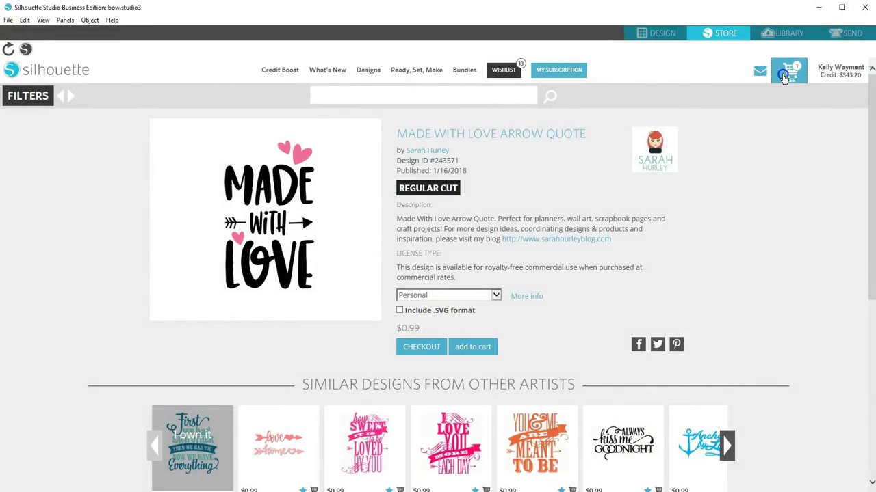
left_click(783, 79)
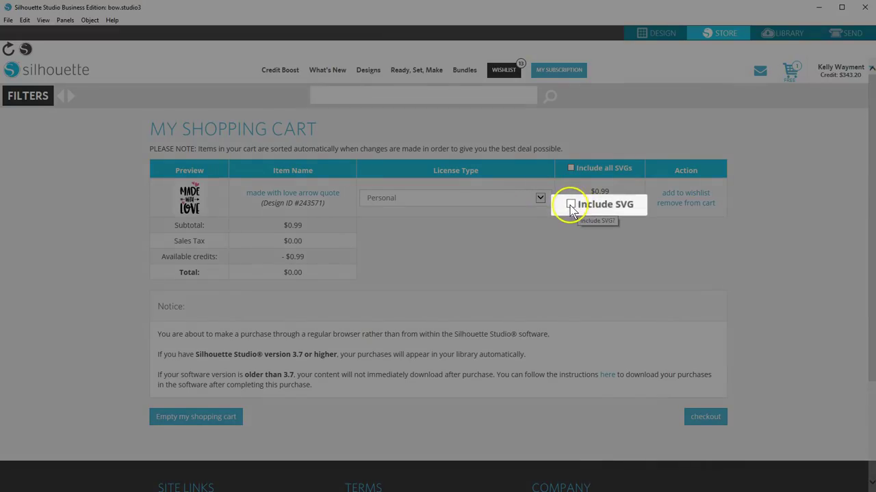
left_click(570, 205)
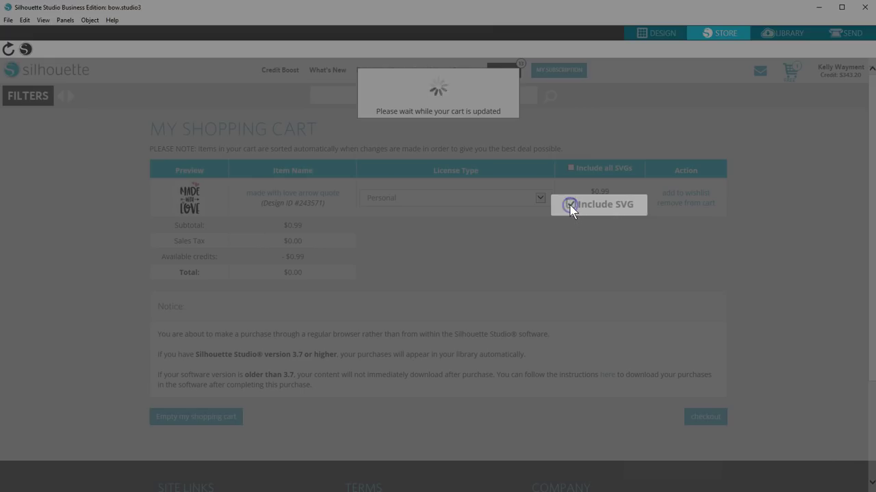
left_click(216, 420)
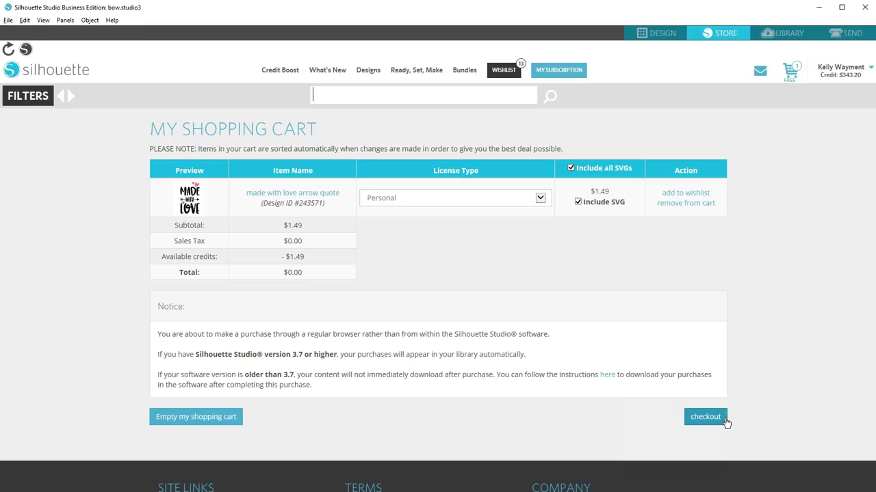
Step: Check out and submit the account password to pay with credits
left_click(726, 424)
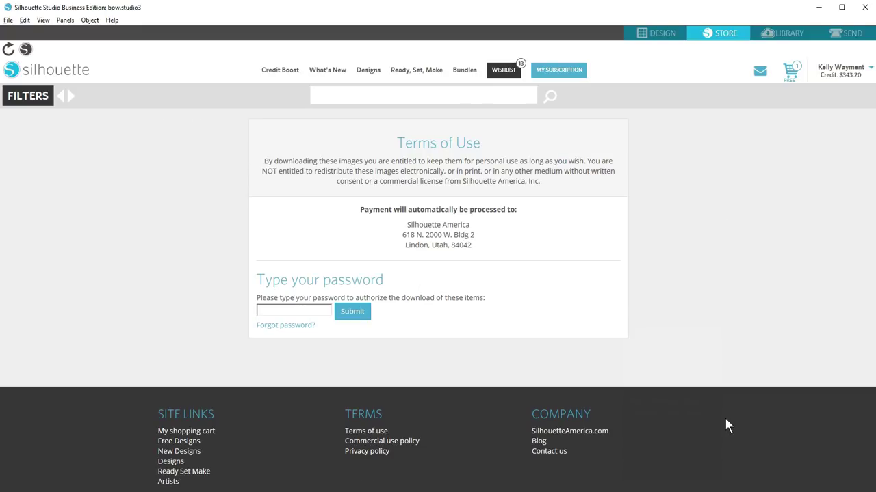
left_click(312, 311)
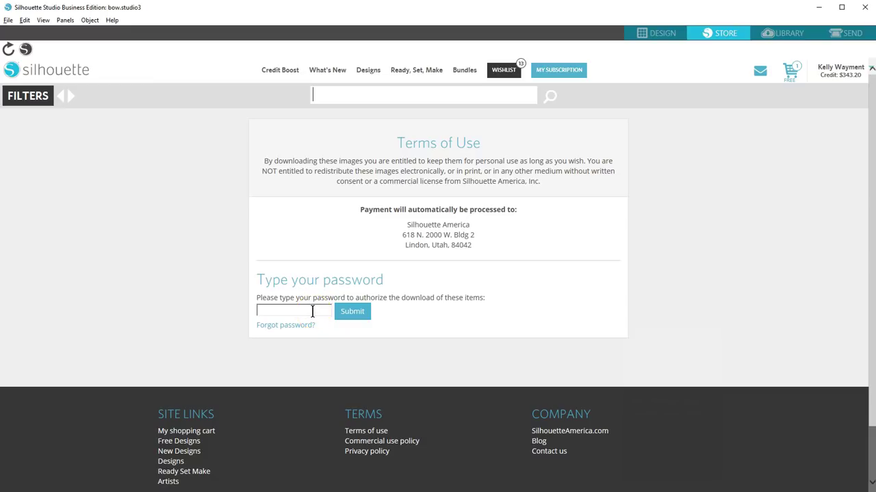
left_click(312, 312)
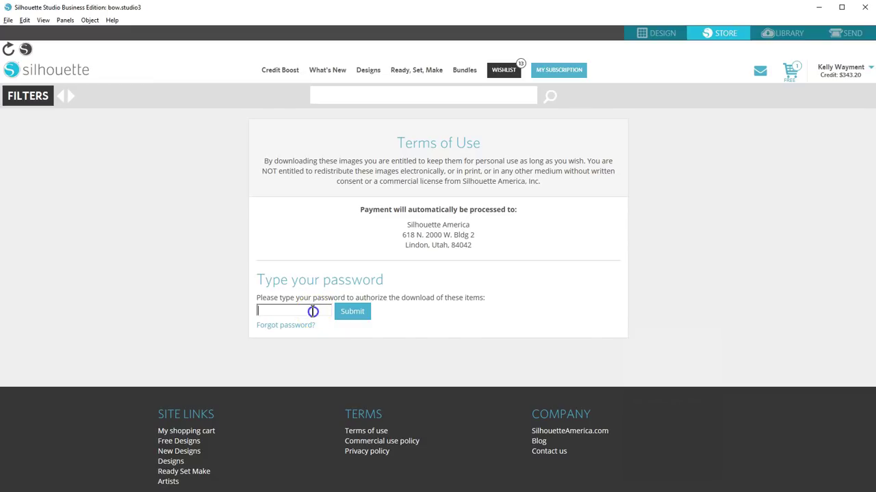
type("••••••••")
left_click(333, 317)
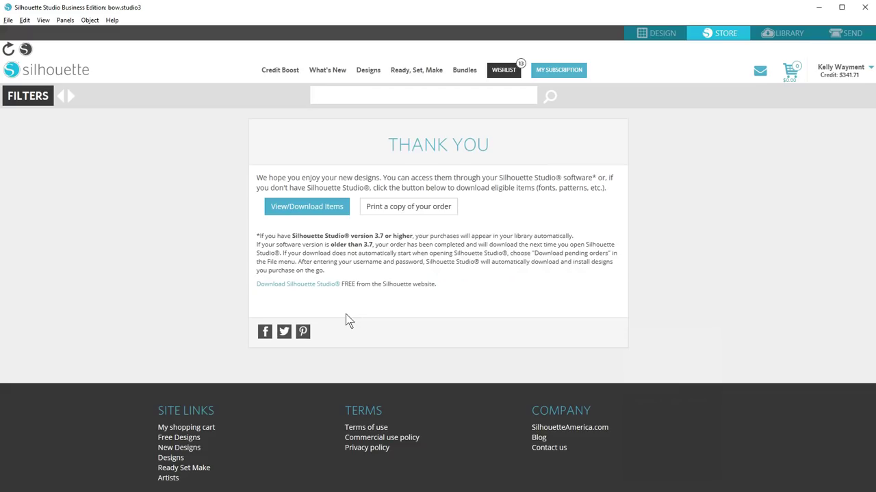
Step: From My Download History, open the latest order and download it with Download SVG ticked
left_click(352, 309)
mouse_move(830, 75)
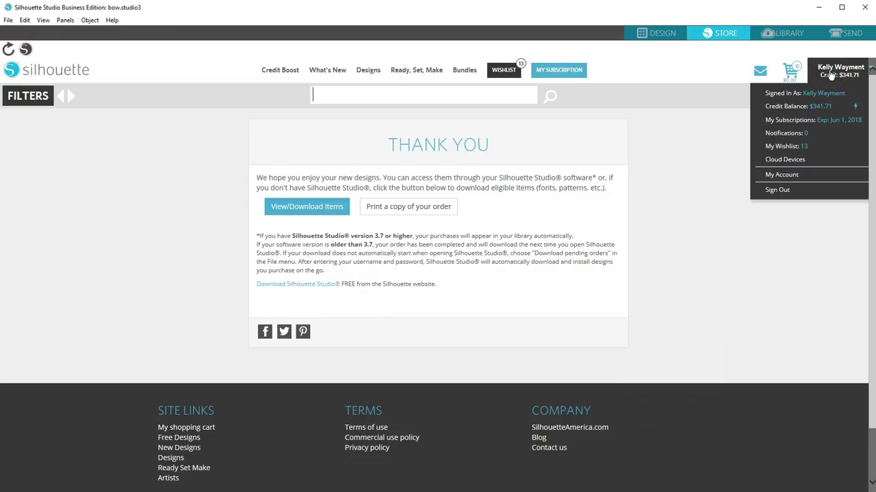
left_click(830, 75)
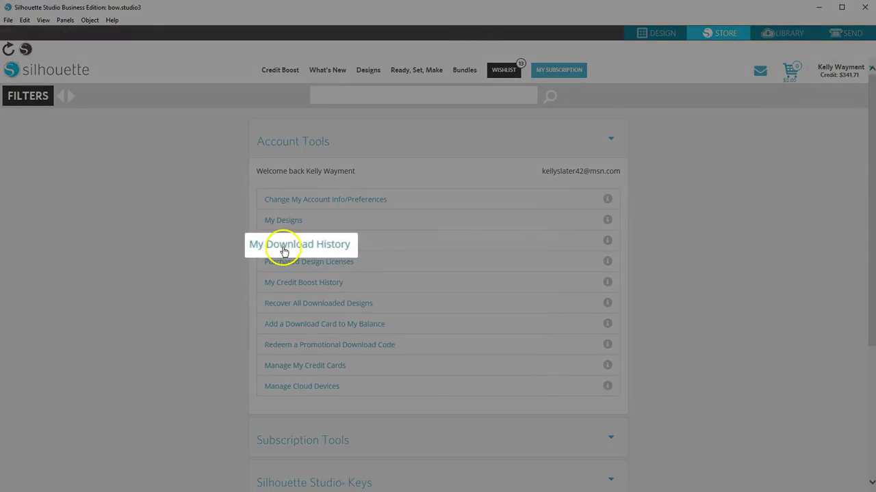
left_click(283, 250)
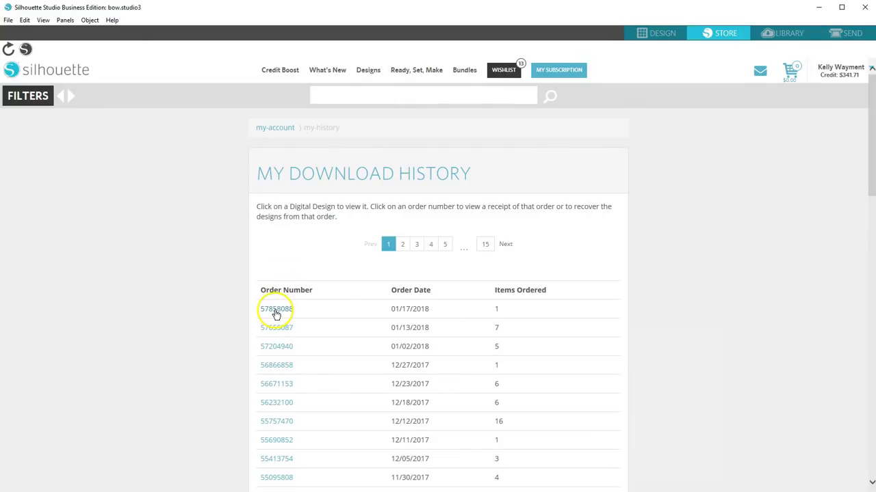
left_click(276, 311)
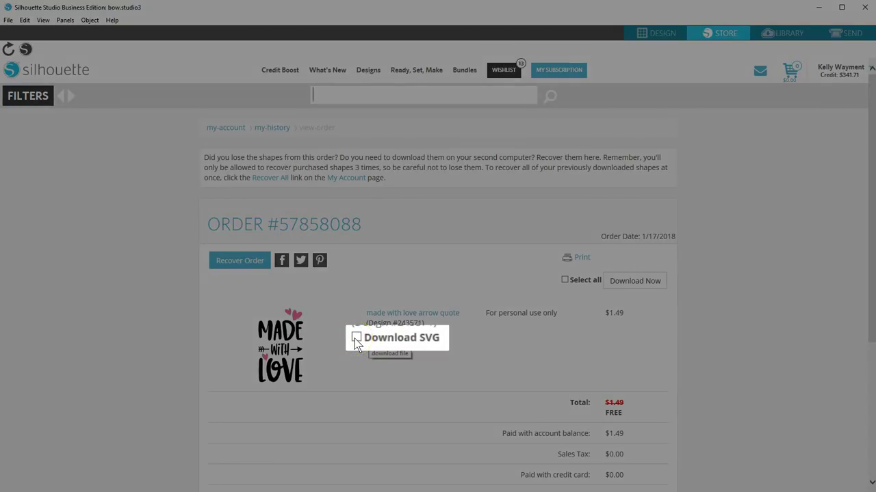
left_click(356, 338)
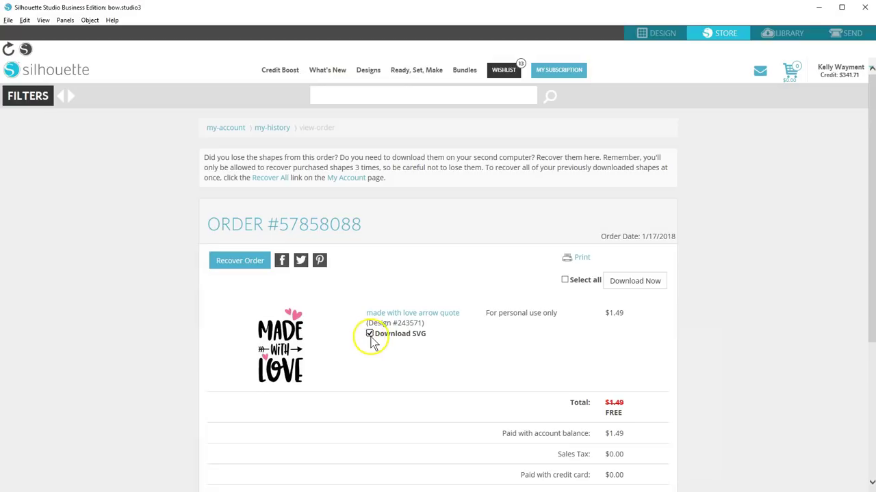
left_click(612, 289)
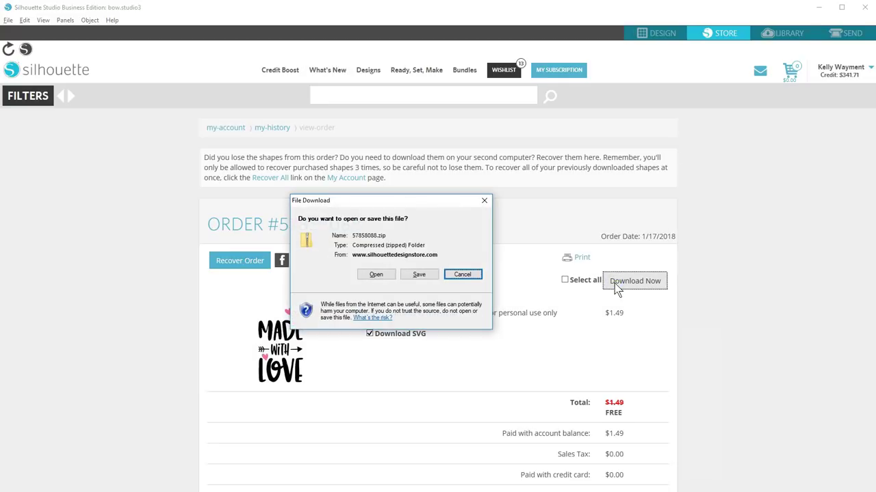
Step: Save 57858088.zip into the SVG Store Downloads folder and dismiss the Download complete notice
left_click(418, 275)
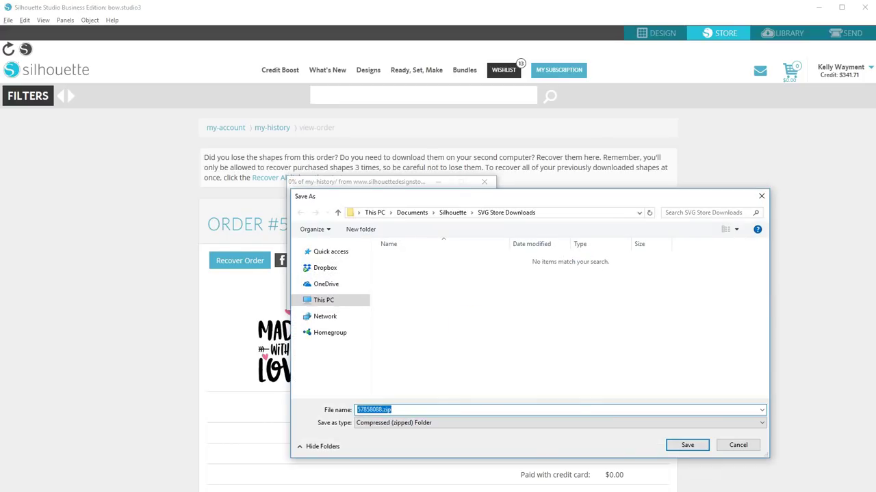
left_click(678, 446)
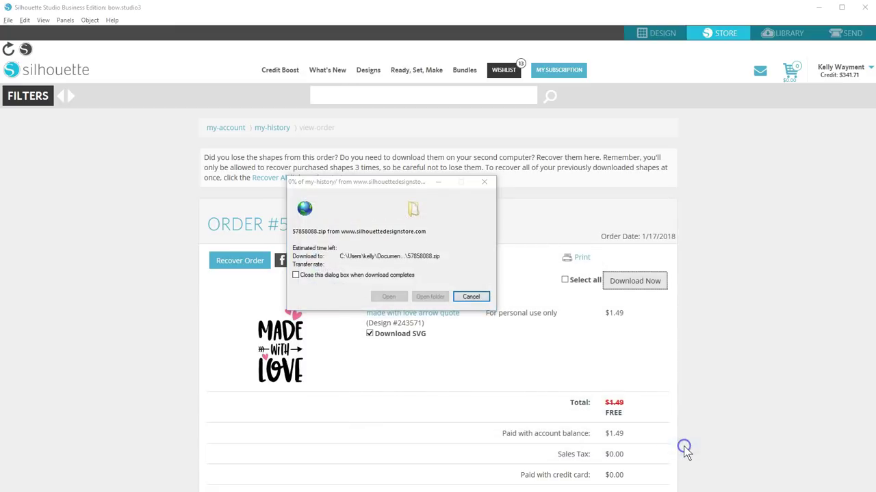
left_click(470, 297)
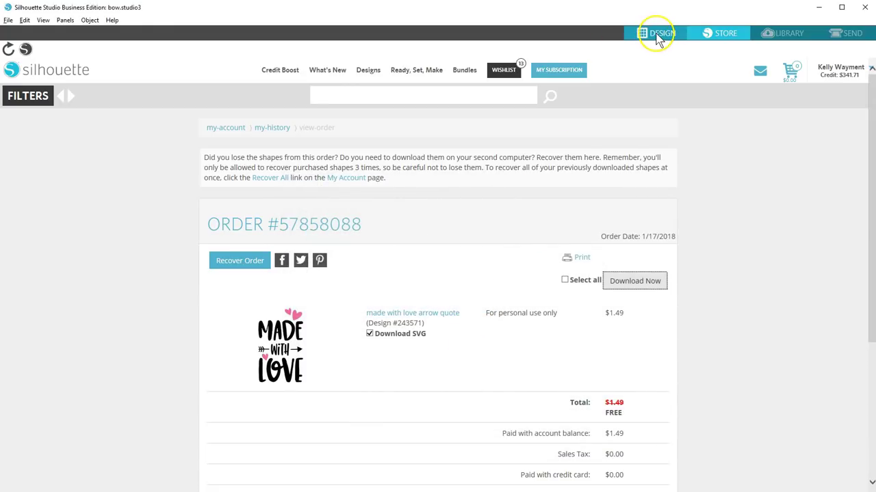
Step: Return to the Design workspace and add a new blank Untitled-15 document
left_click(657, 39)
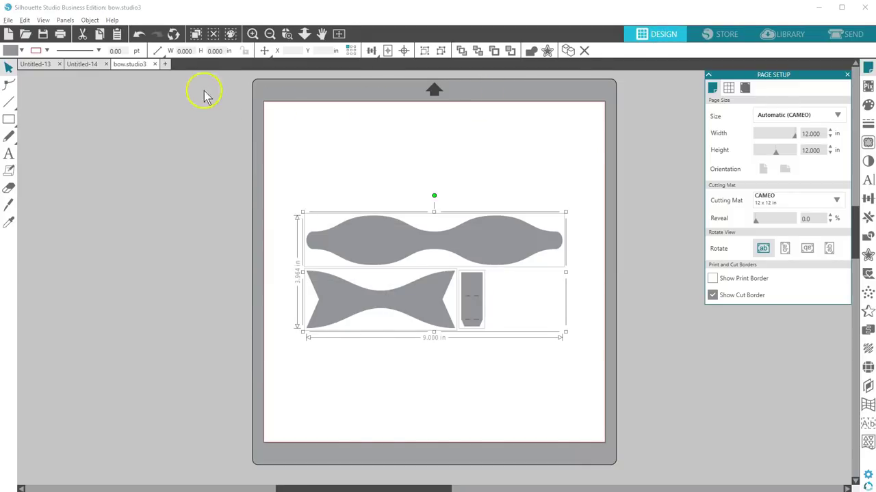
left_click(164, 64)
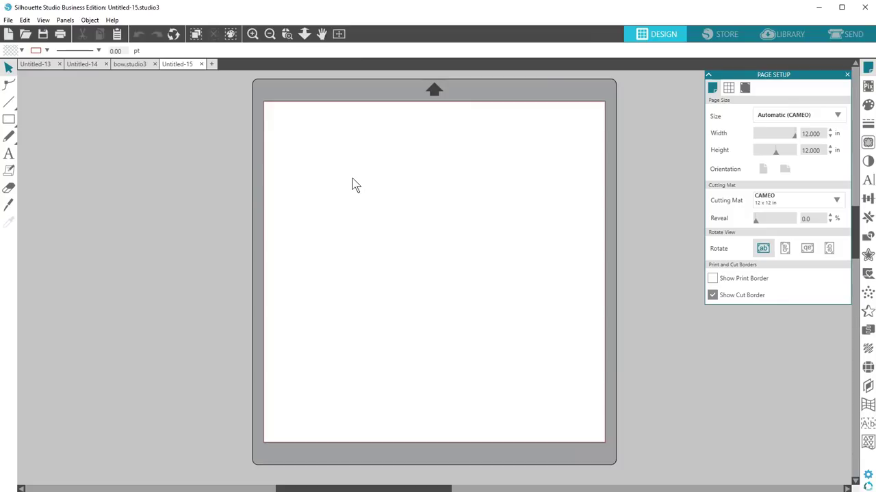
Step: Extract the order's zip in SVG Store Downloads and drag the love-arrow-quote SVG onto Untitled-15
mouse_move(27, 490)
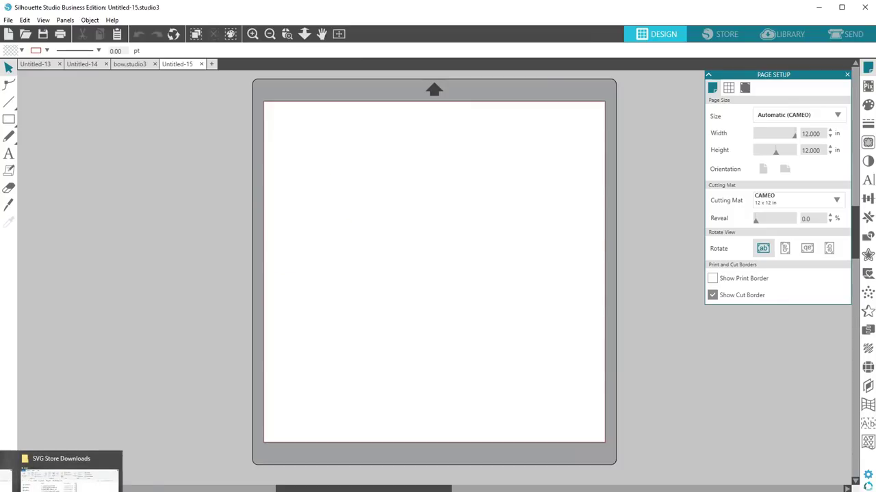
left_click(27, 487)
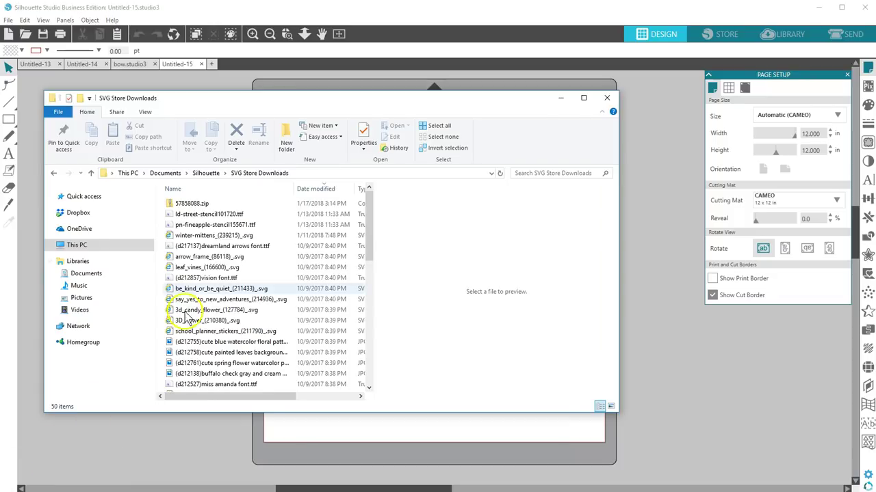
left_click(179, 206)
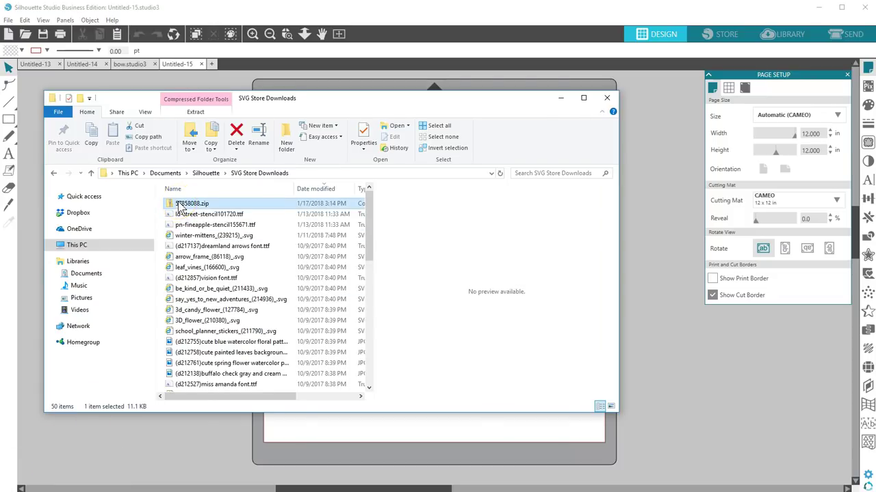
right_click(179, 206)
left_click(213, 232)
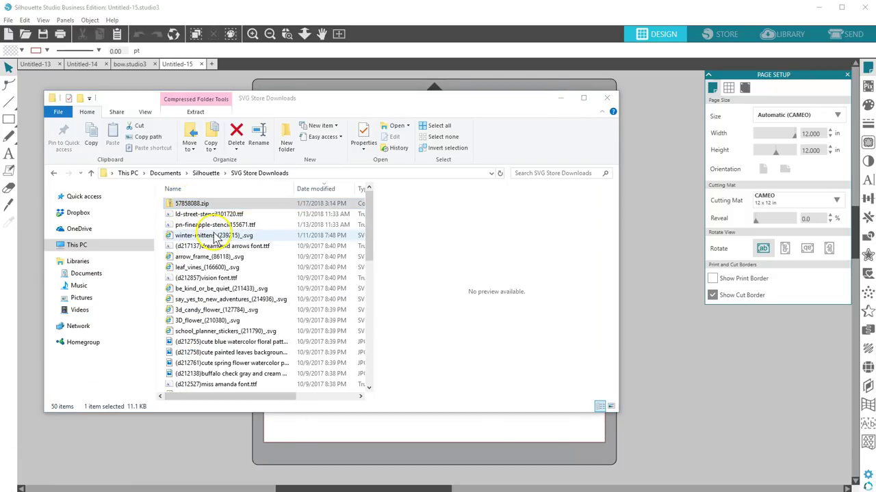
left_click_drag(206, 217, 400, 251)
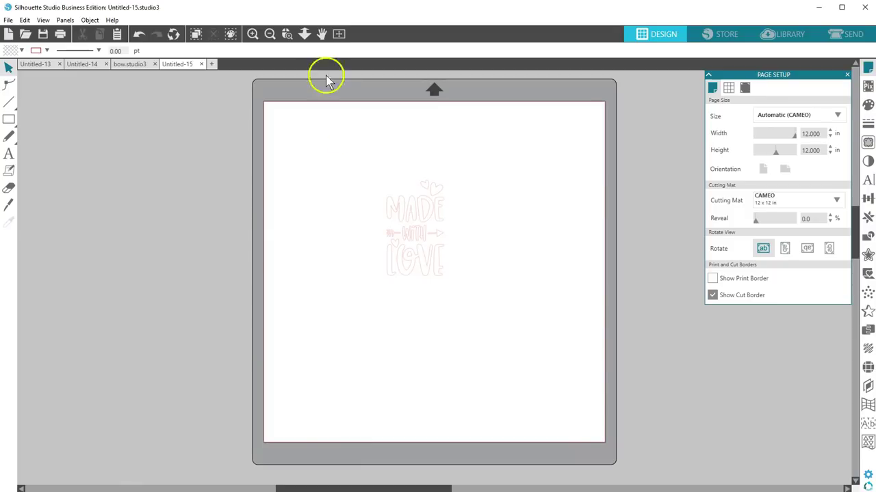
Step: Zoom in on the Made with Love design, ungroup and regroup it, and change its line width from 0.11 to 0.00 pt
left_click(287, 34)
left_click_drag(363, 162, 496, 309)
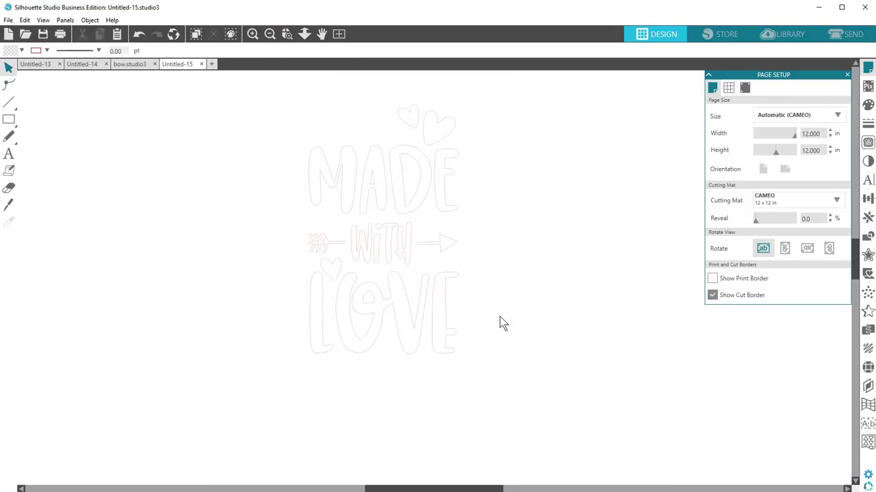
left_click(446, 250)
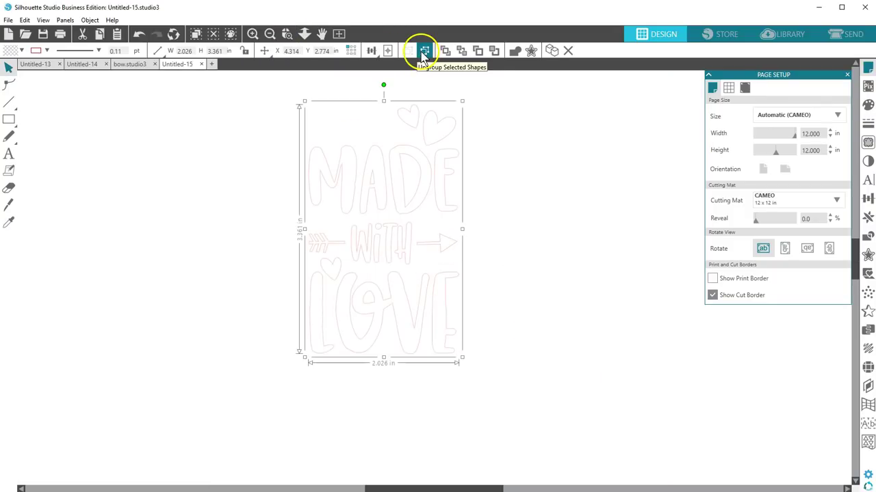
left_click(423, 53)
left_click(424, 52)
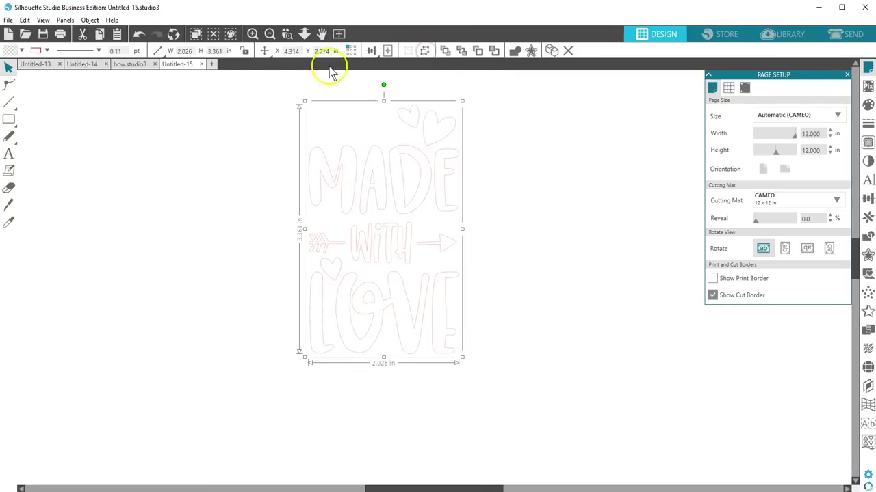
left_click_drag(108, 51, 99, 53)
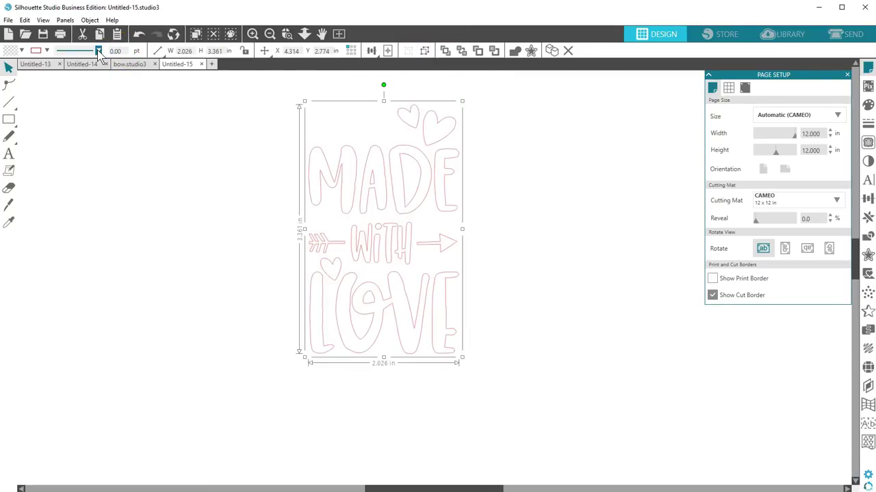
Step: In the Send panel, set Tool 1 to Cut for the Made with Love design, then return to Design
left_click(852, 33)
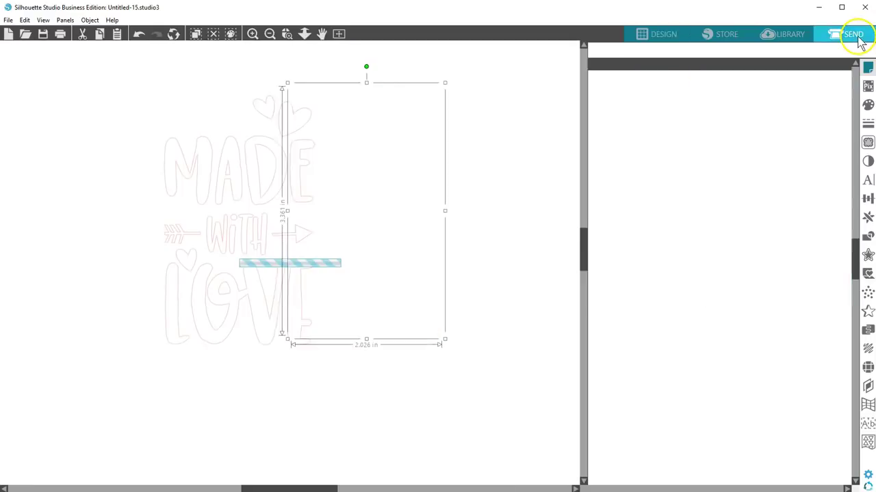
left_click(621, 106)
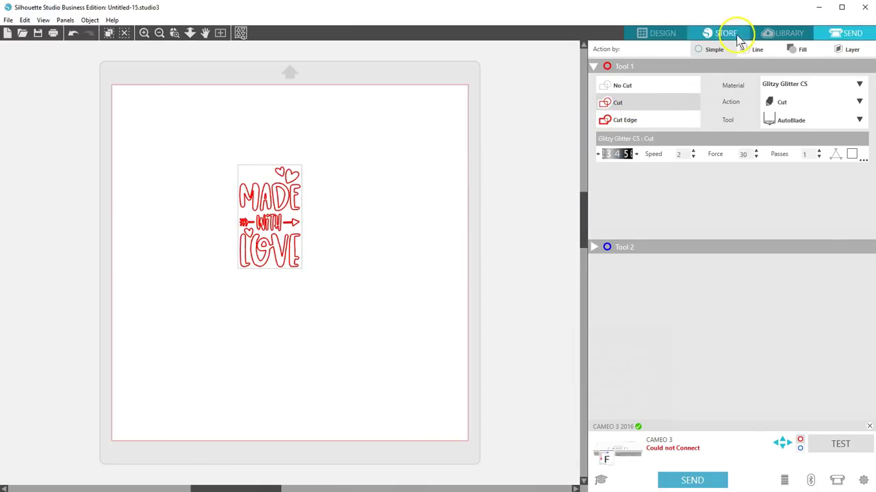
left_click(662, 34)
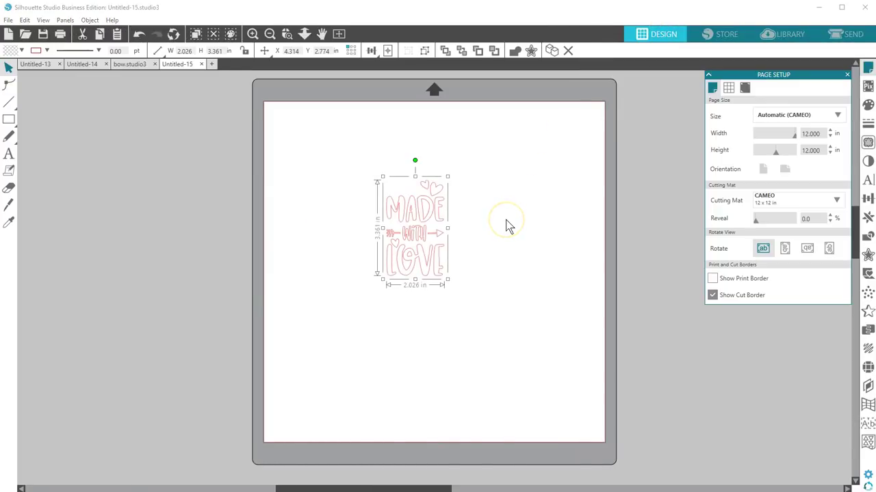
left_click(506, 226)
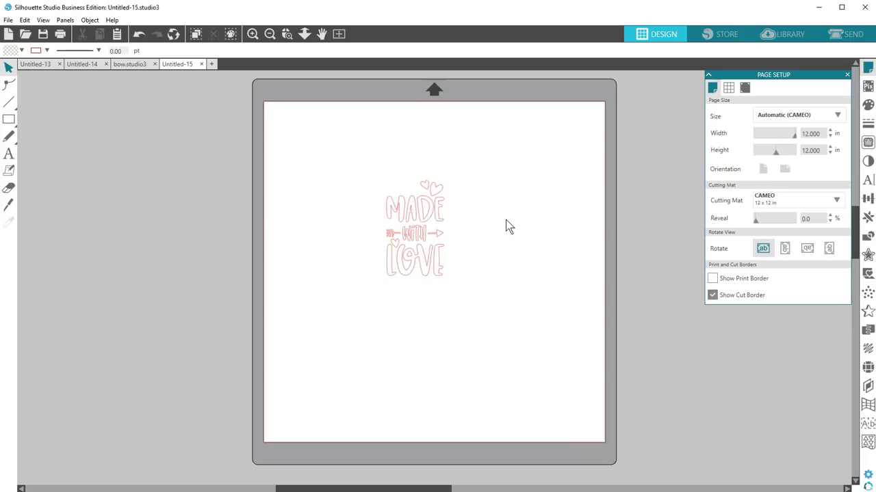